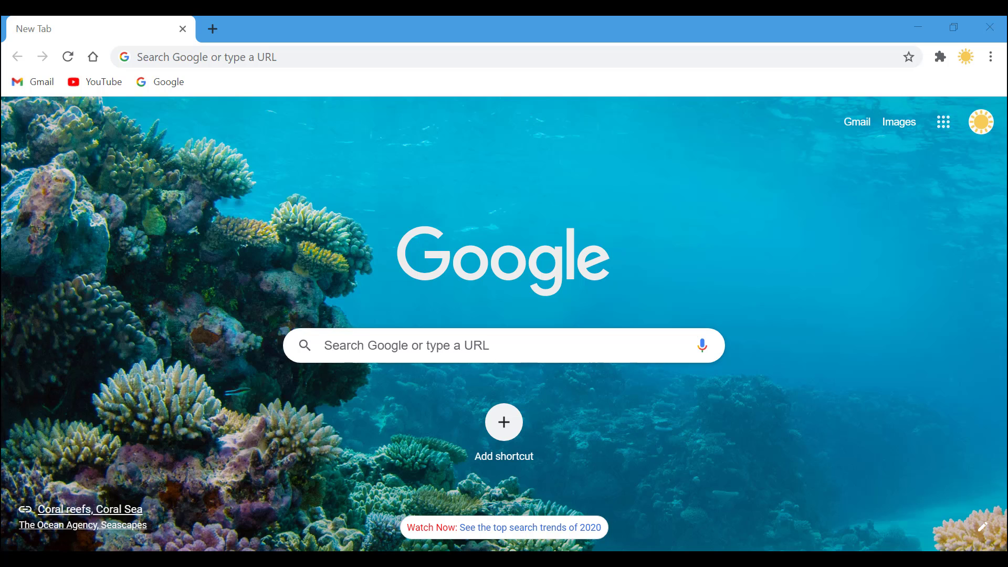
# - Open Help > About Google Chrome to confirm version 87.0.4280.88 is up to date
pyautogui.click(990, 56)
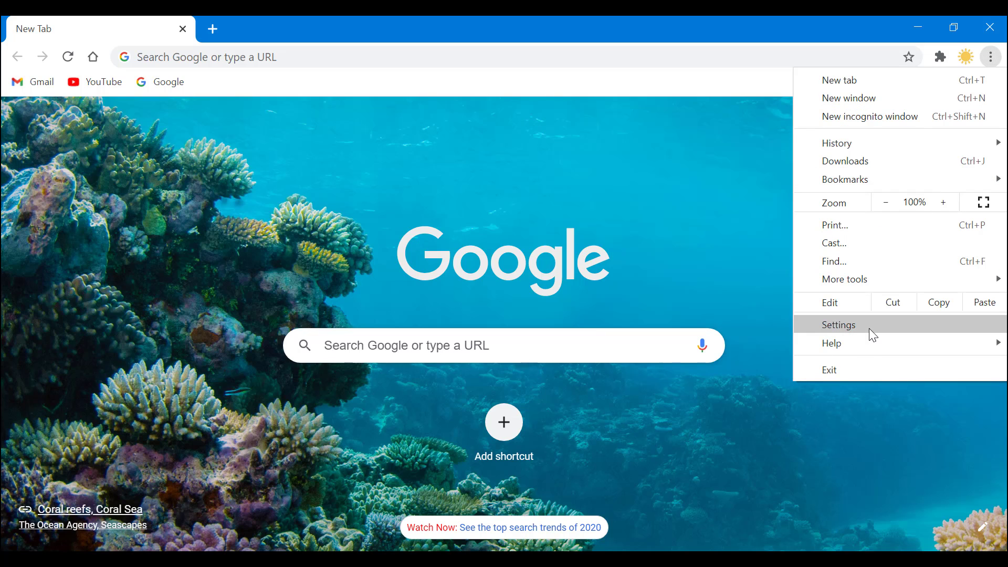
pyautogui.moveTo(876, 338)
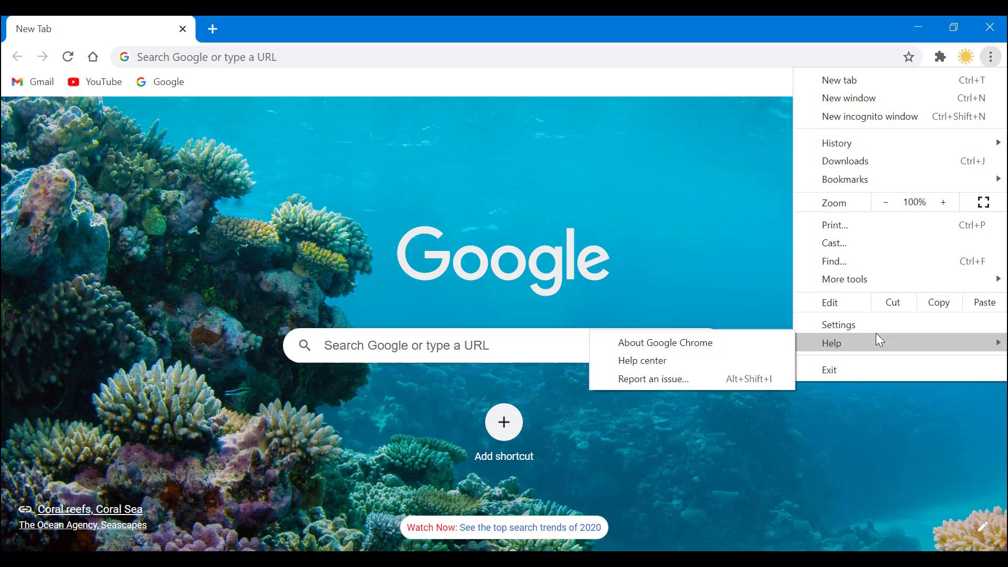
pyautogui.click(726, 339)
pyautogui.click(990, 57)
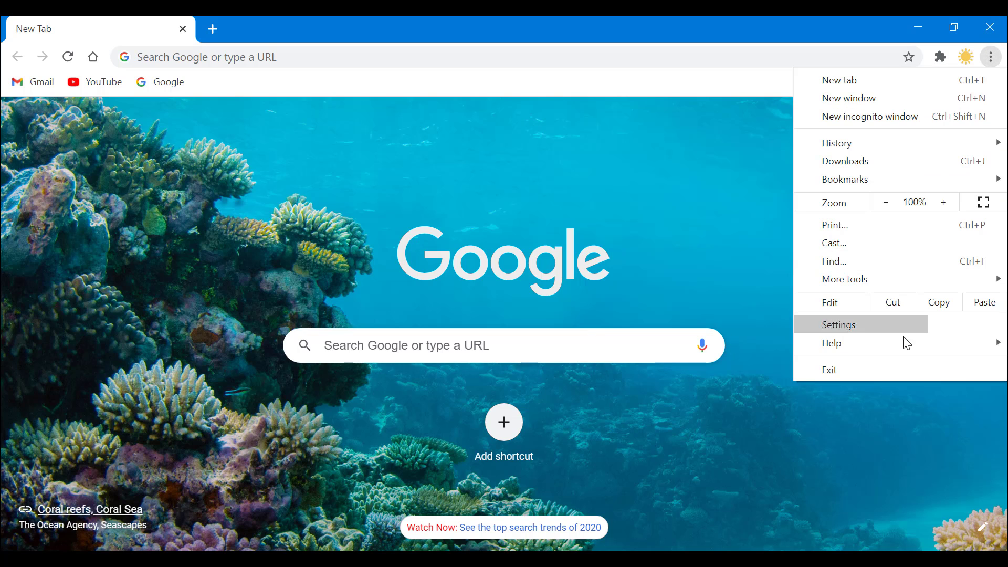
pyautogui.moveTo(906, 348)
pyautogui.click(688, 342)
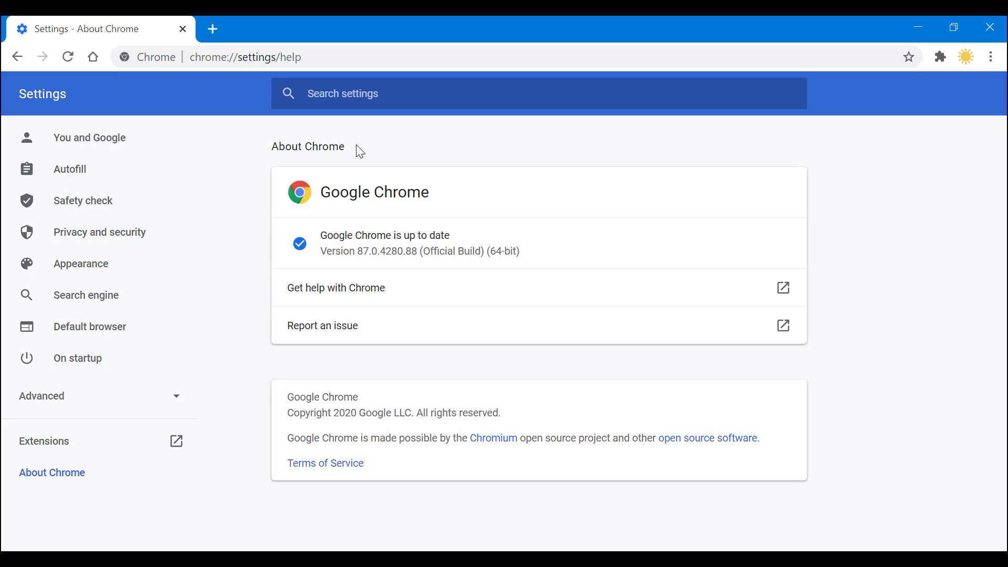
# - Open a new tab and choose Add from the profile avatar menu to add a person
pyautogui.click(210, 29)
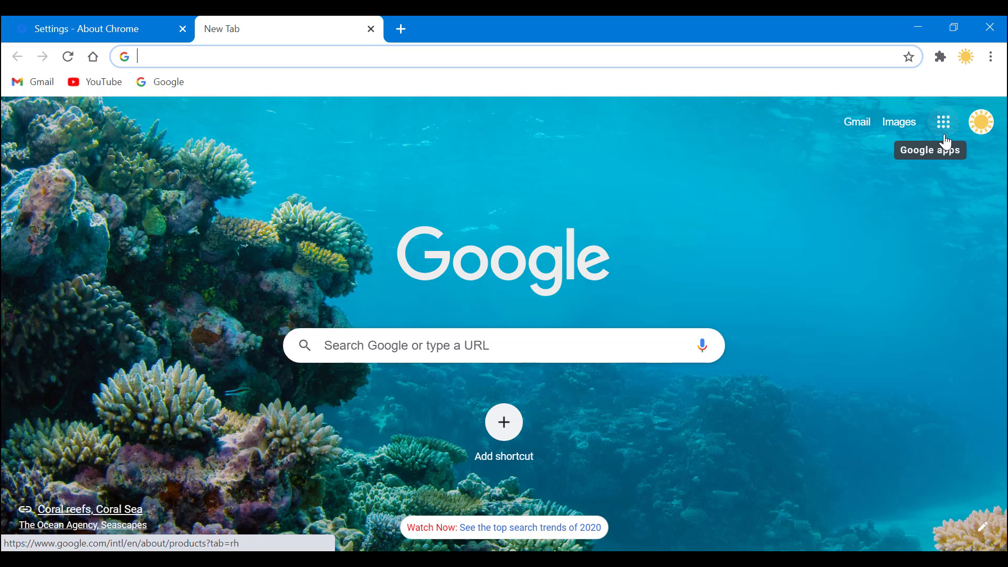
pyautogui.click(969, 55)
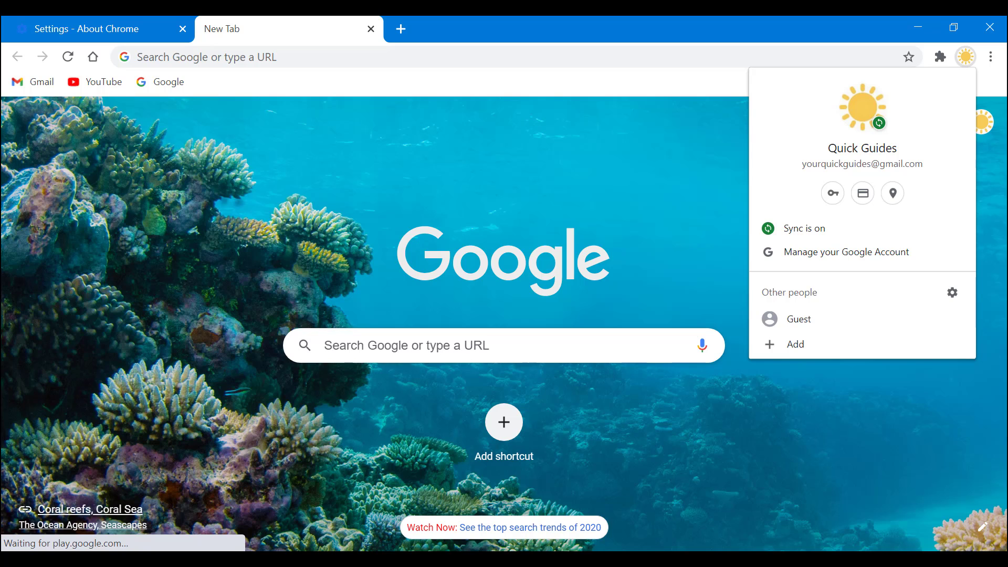
pyautogui.click(965, 57)
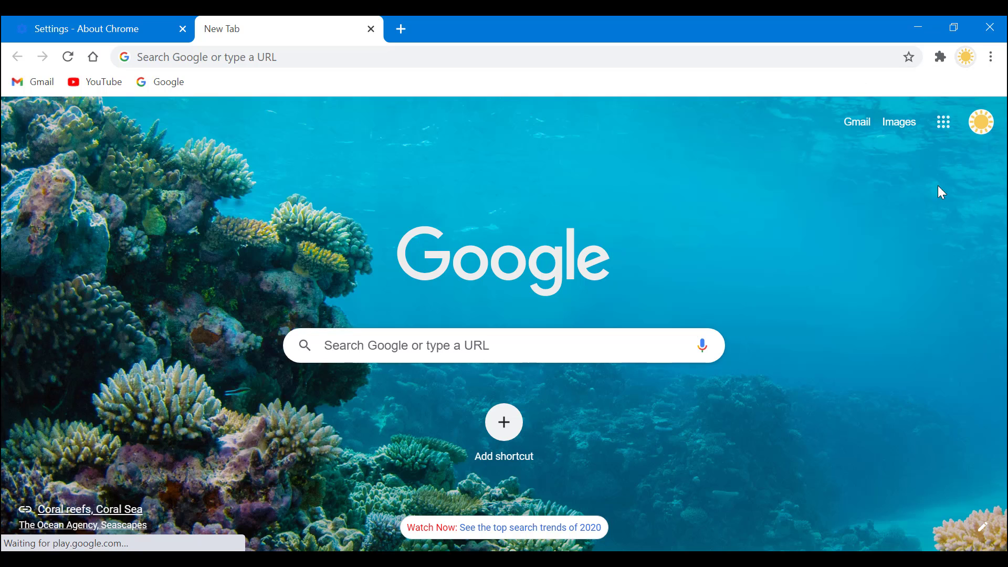
pyautogui.click(965, 56)
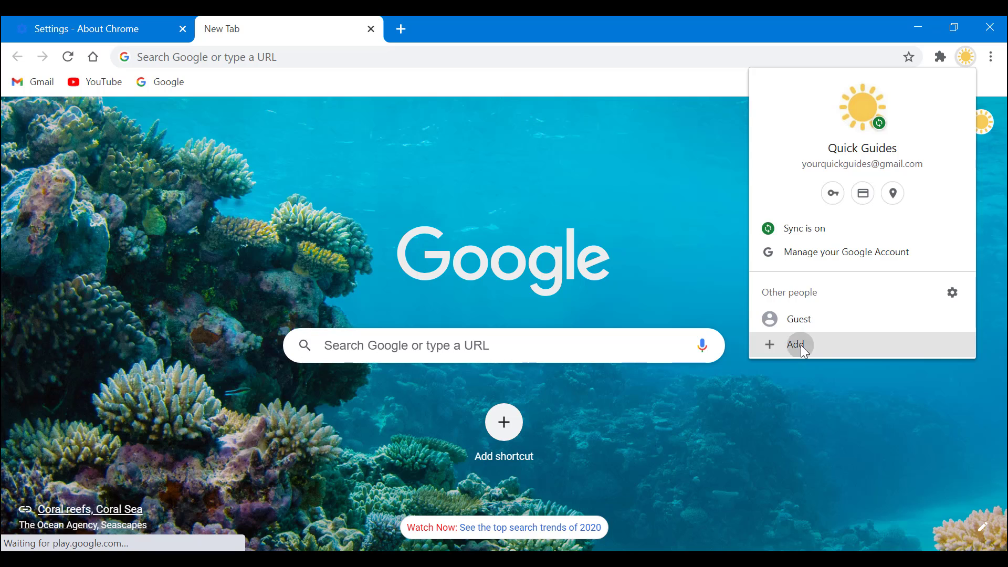
pyautogui.click(801, 345)
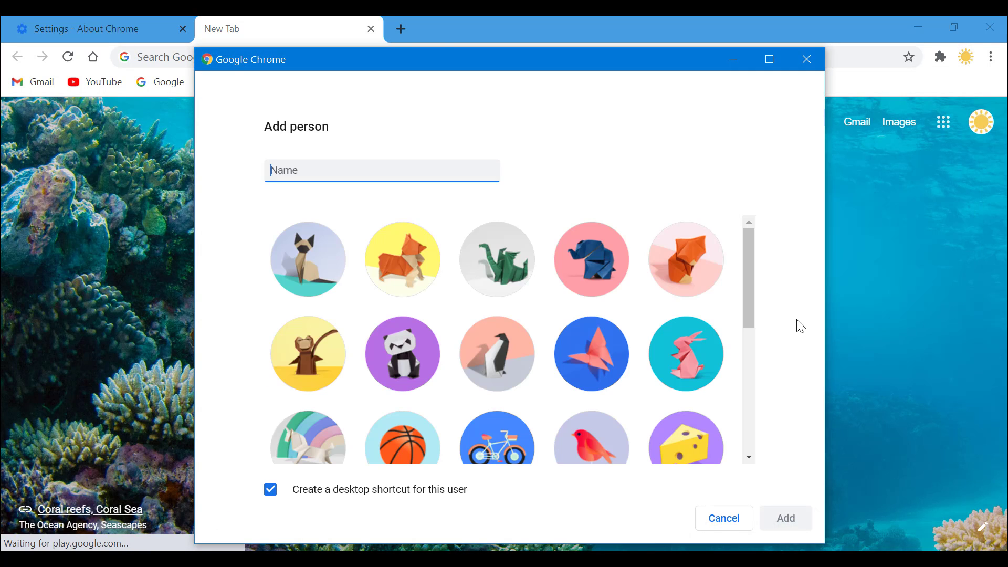
# - Add a profile named 'Test 1' with the pizza avatar and no desktop shortcut
pyautogui.scroll(-5, 618, 292)
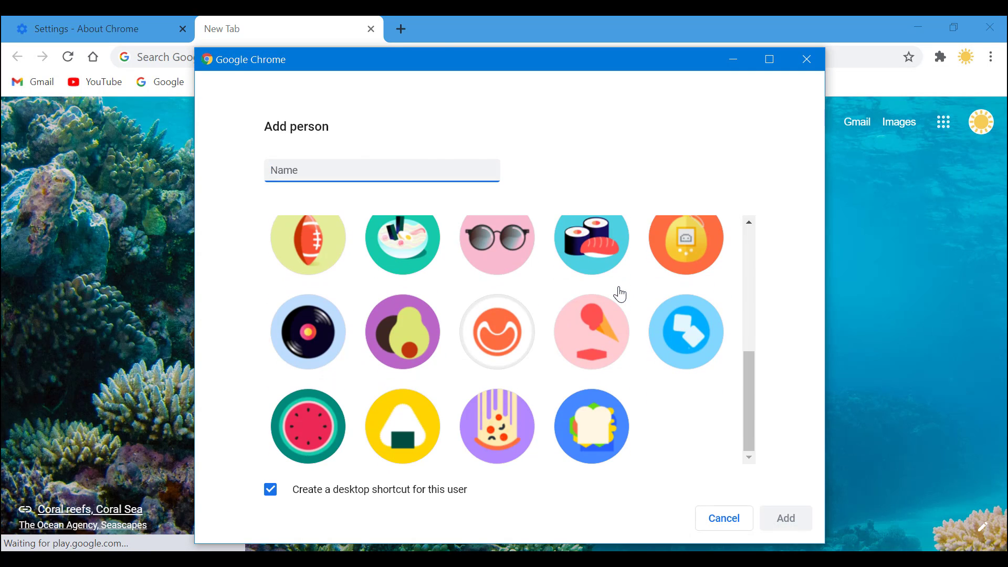
pyautogui.click(507, 446)
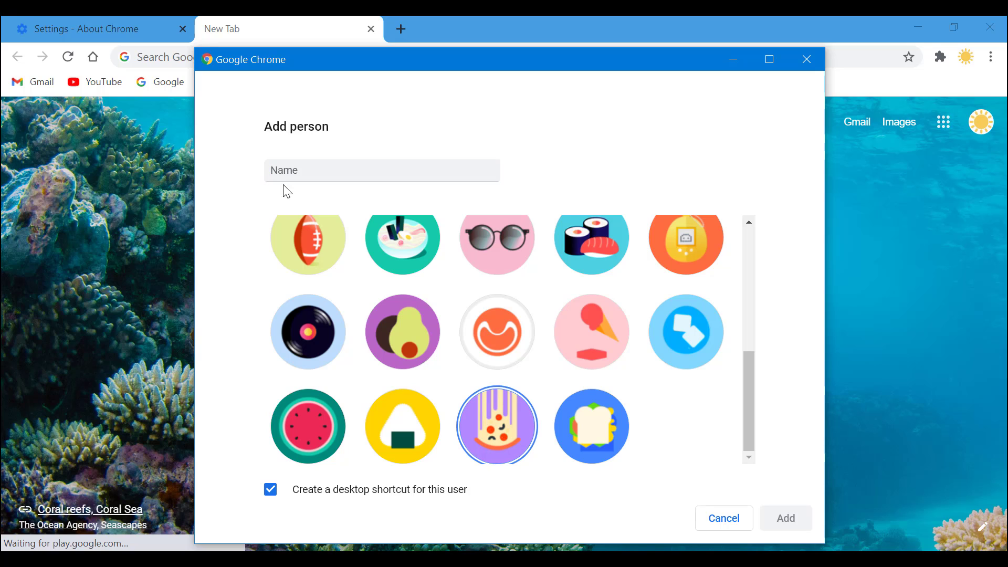
pyautogui.click(305, 169)
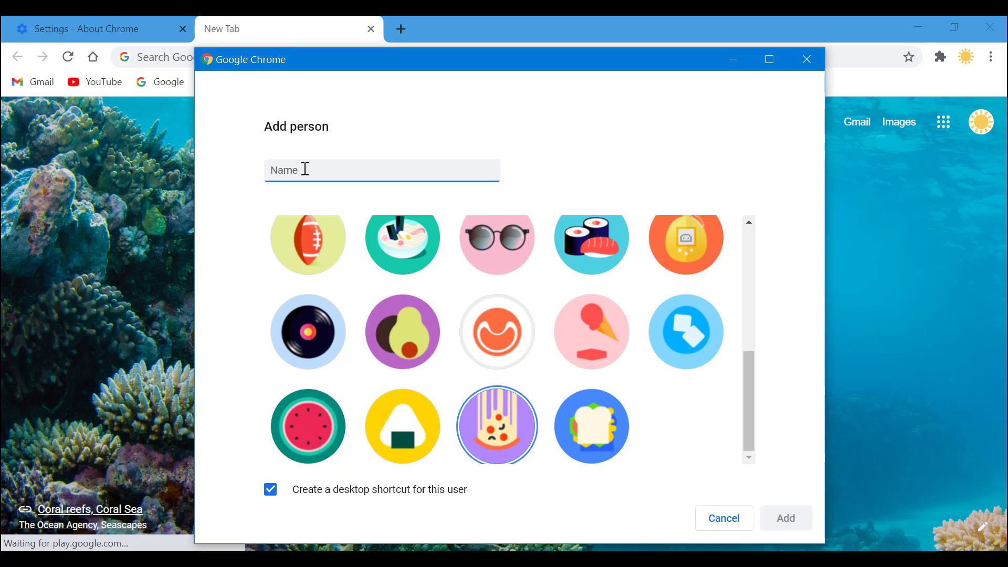
pyautogui.write('Test 1')
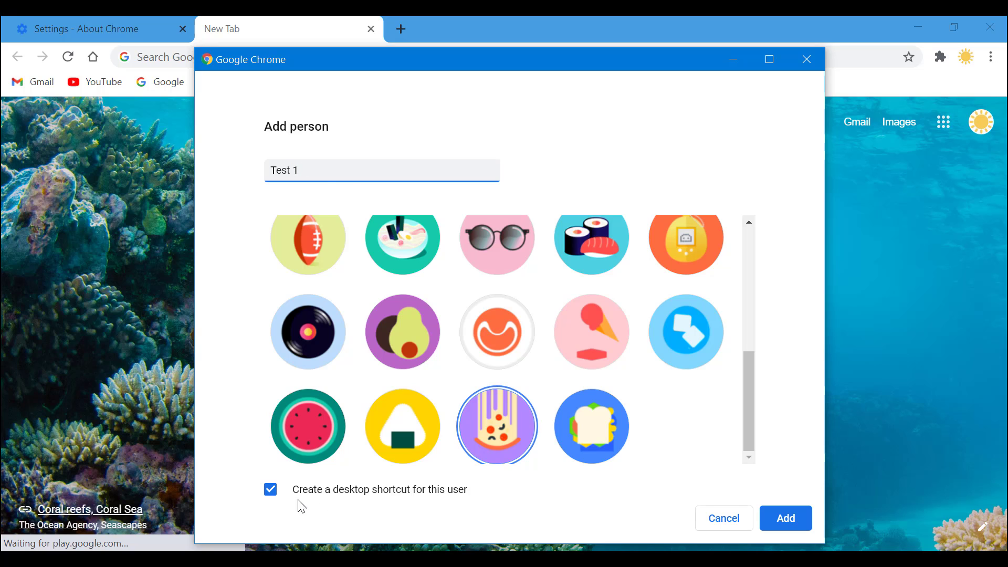
pyautogui.click(269, 496)
pyautogui.click(269, 496)
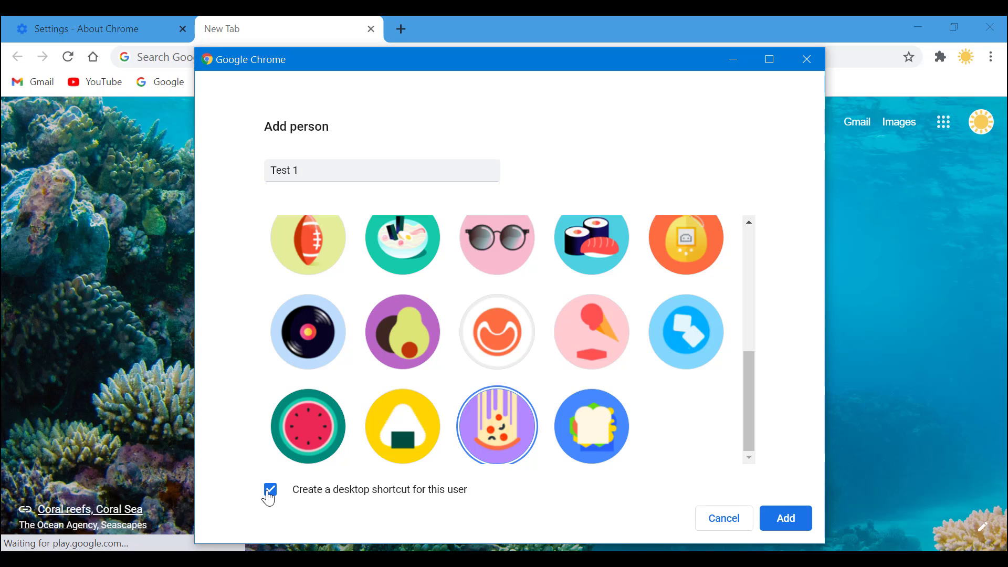
pyautogui.click(269, 496)
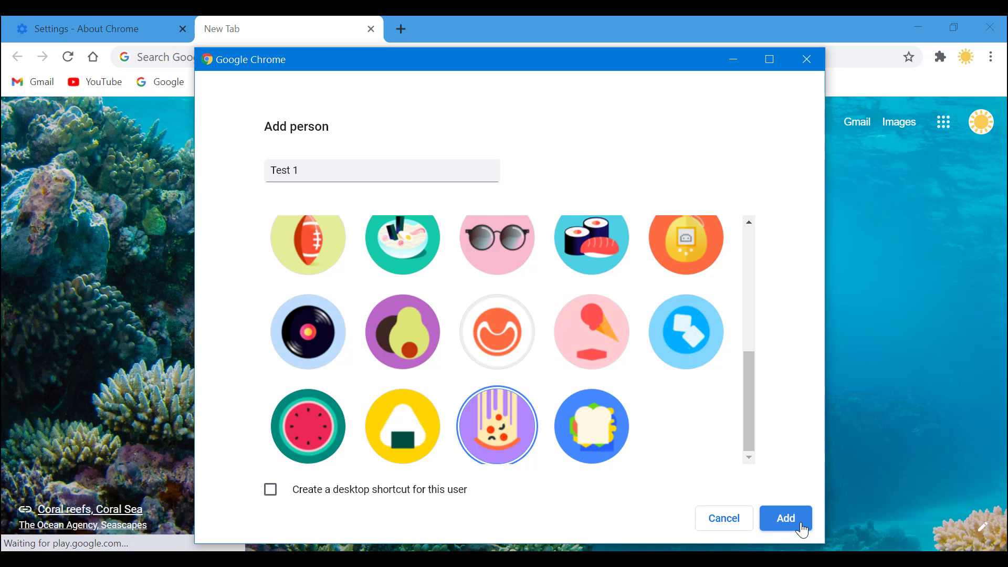
pyautogui.click(785, 519)
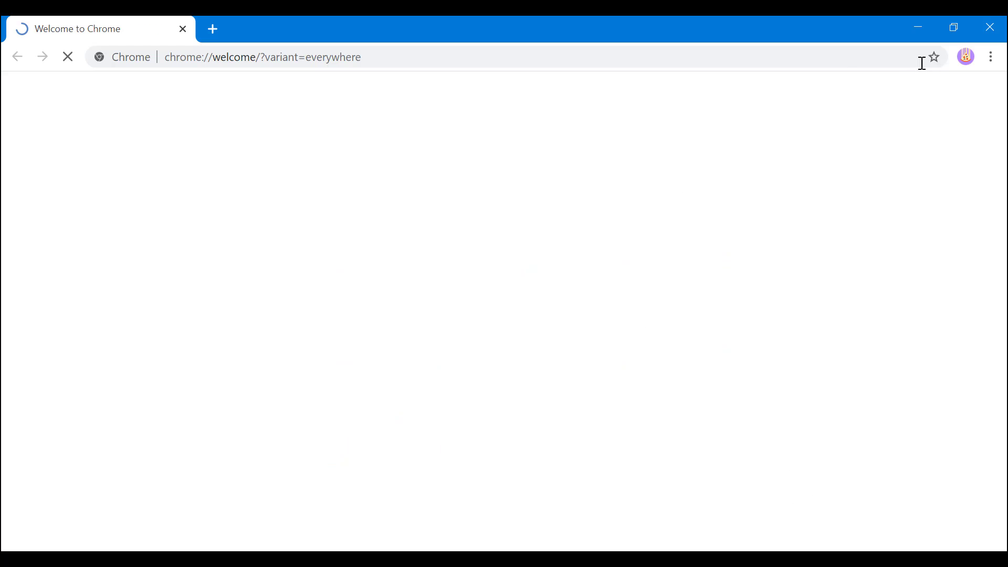
# - Switch from Test 1 to Quick and back twice, finishing with Test 1's avatar menu open
pyautogui.click(968, 58)
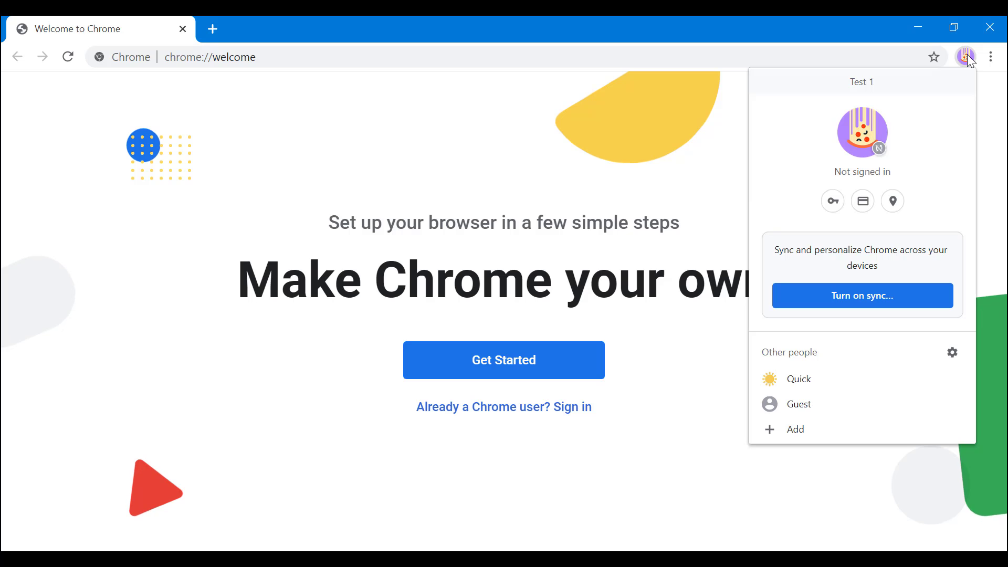
pyautogui.click(812, 384)
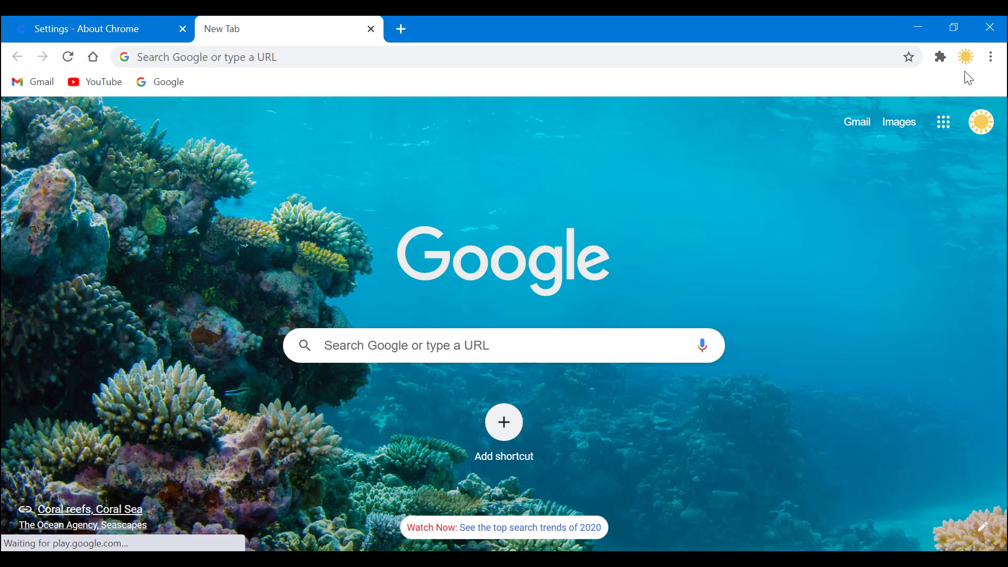
pyautogui.click(966, 56)
pyautogui.click(801, 343)
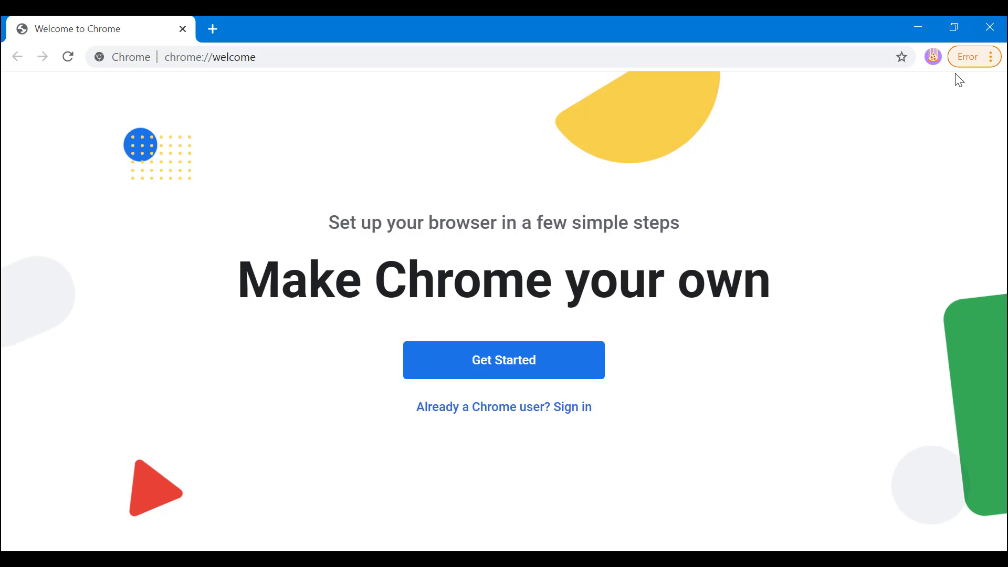
pyautogui.click(933, 58)
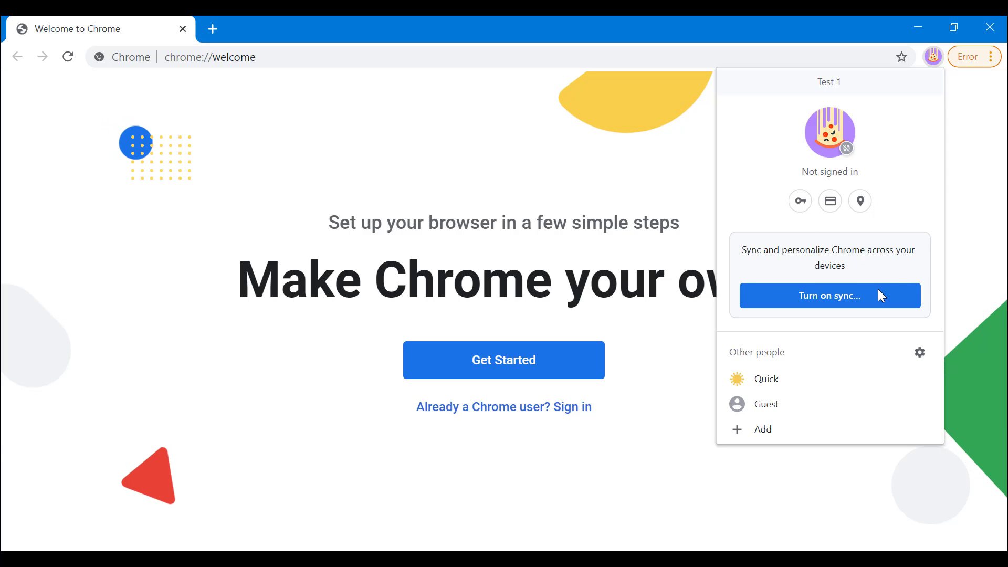
pyautogui.click(774, 381)
pyautogui.click(964, 56)
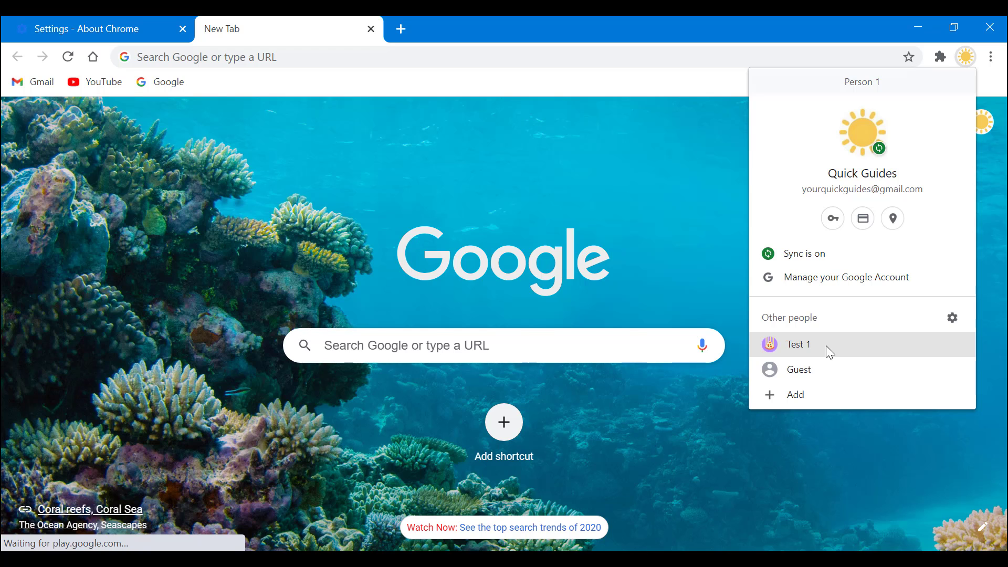
pyautogui.click(826, 345)
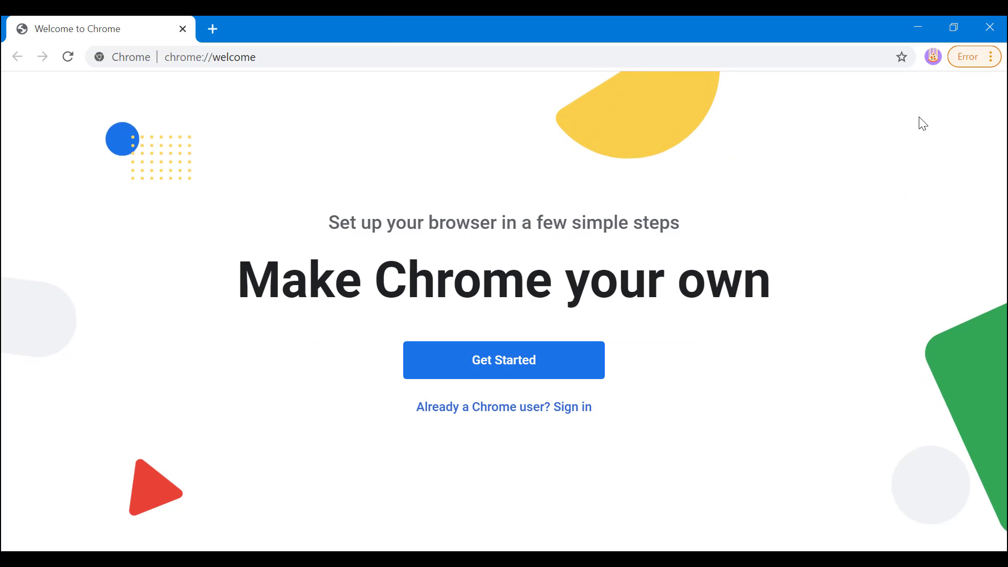
pyautogui.click(932, 56)
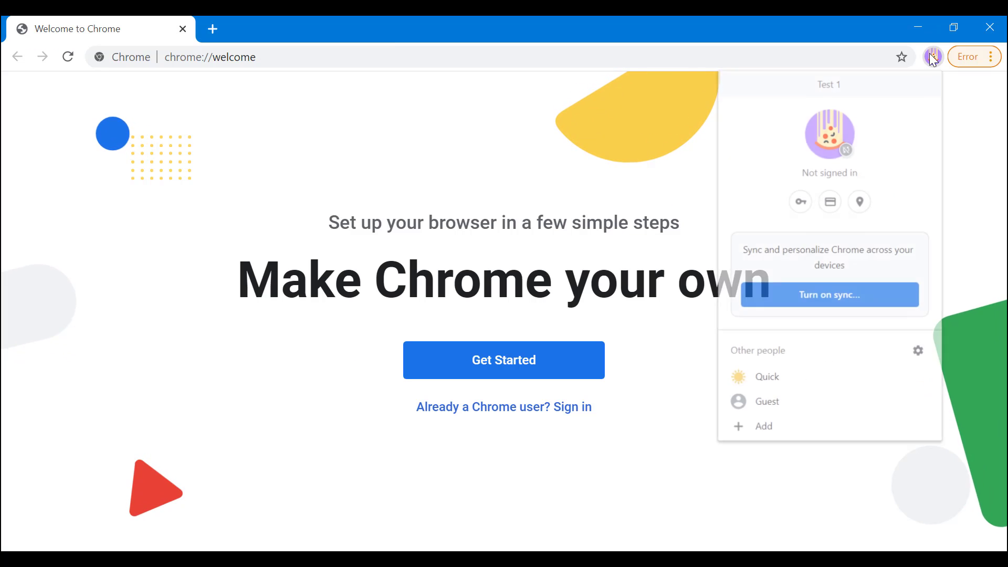
# - Sign the Test 1 profile in to Chrome with the account's e-mail address and password
pyautogui.click(826, 303)
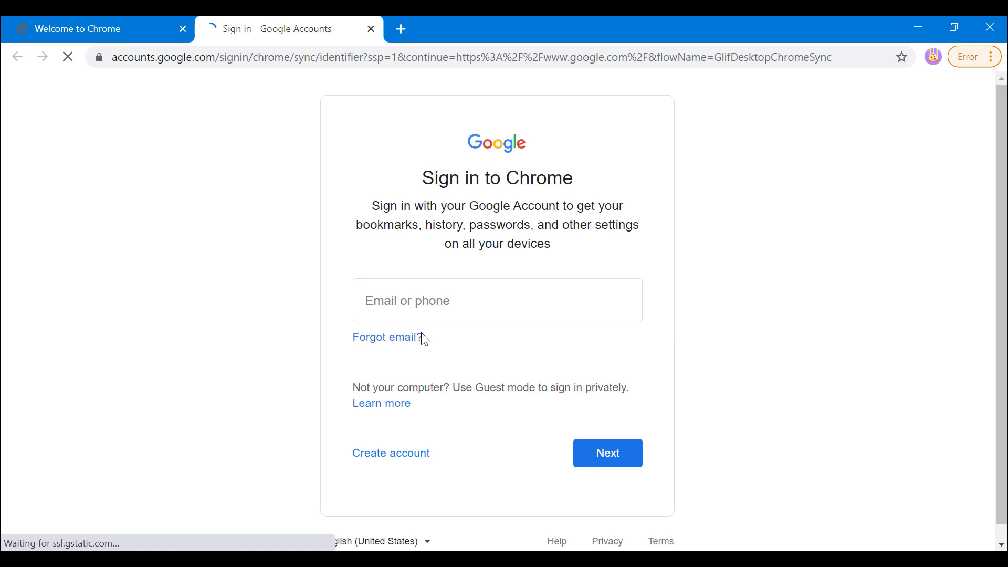
pyautogui.click(420, 292)
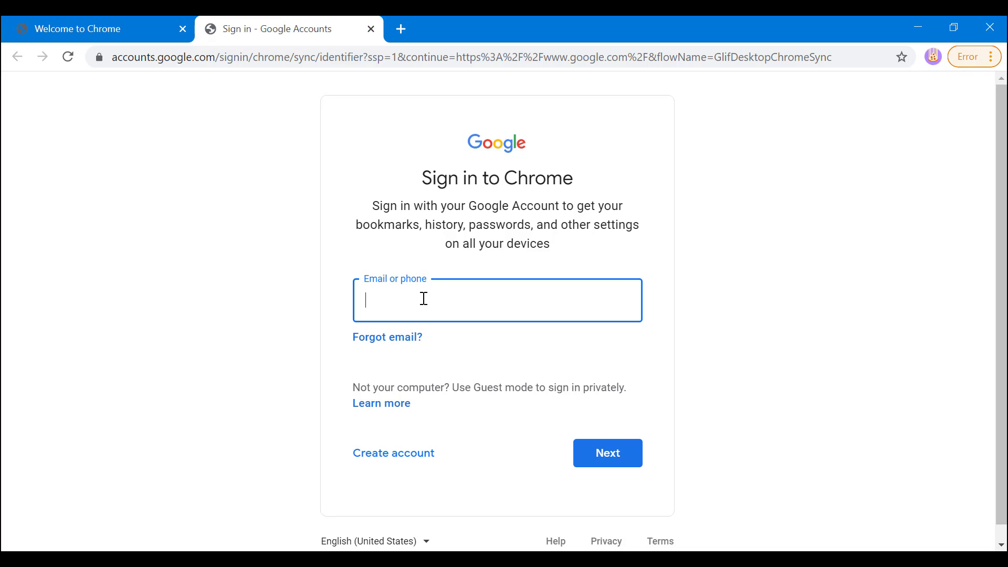
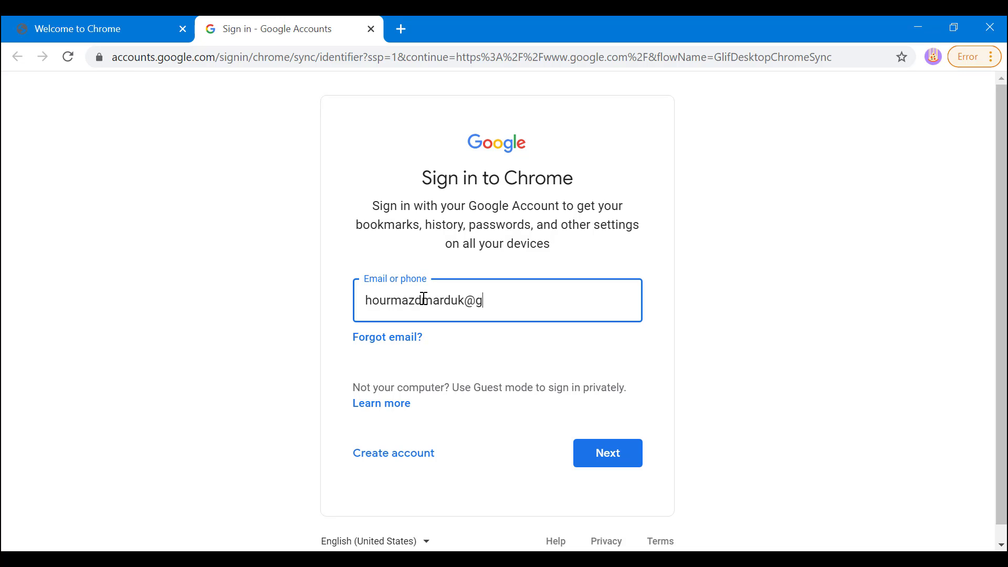
pyautogui.click(623, 454)
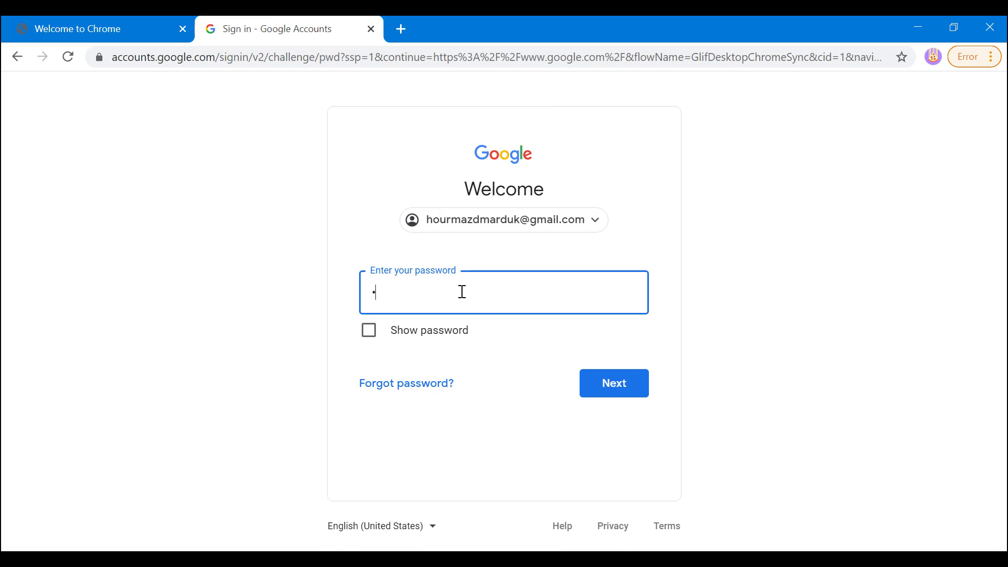
pyautogui.write('••')
pyautogui.click(614, 389)
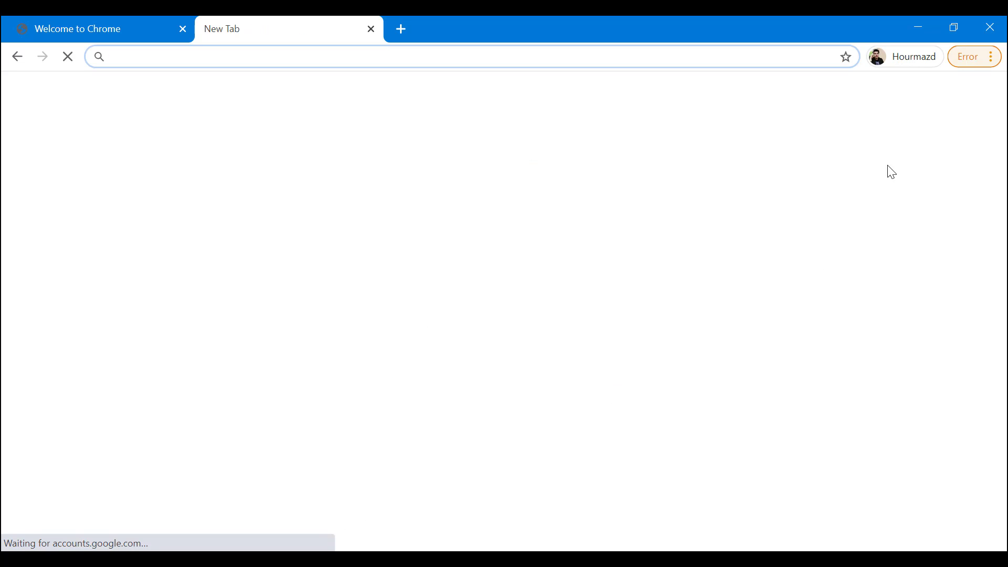
# - Accept turning on sync for Test 1, then switch to the Quick profile
pyautogui.click(588, 417)
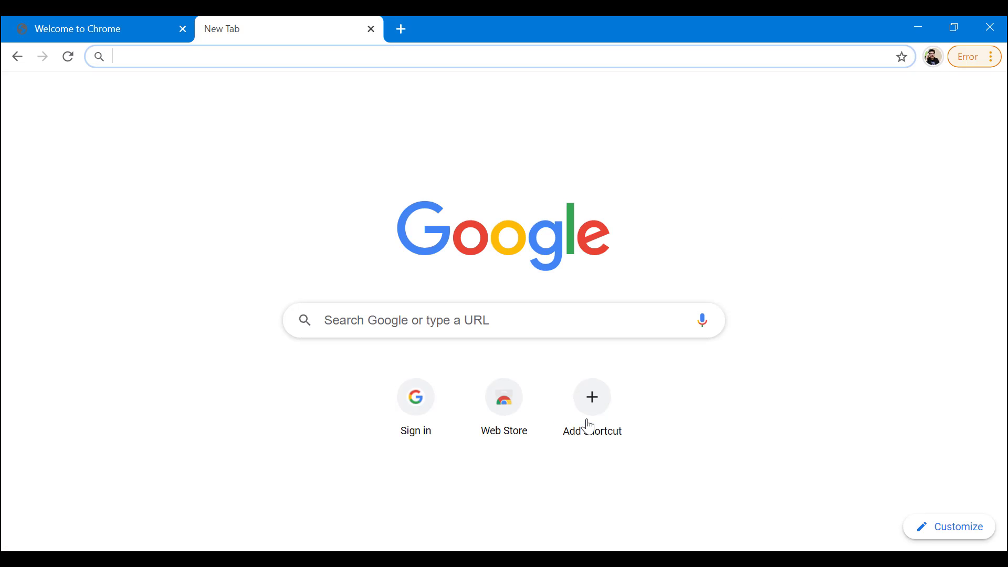
pyautogui.click(932, 56)
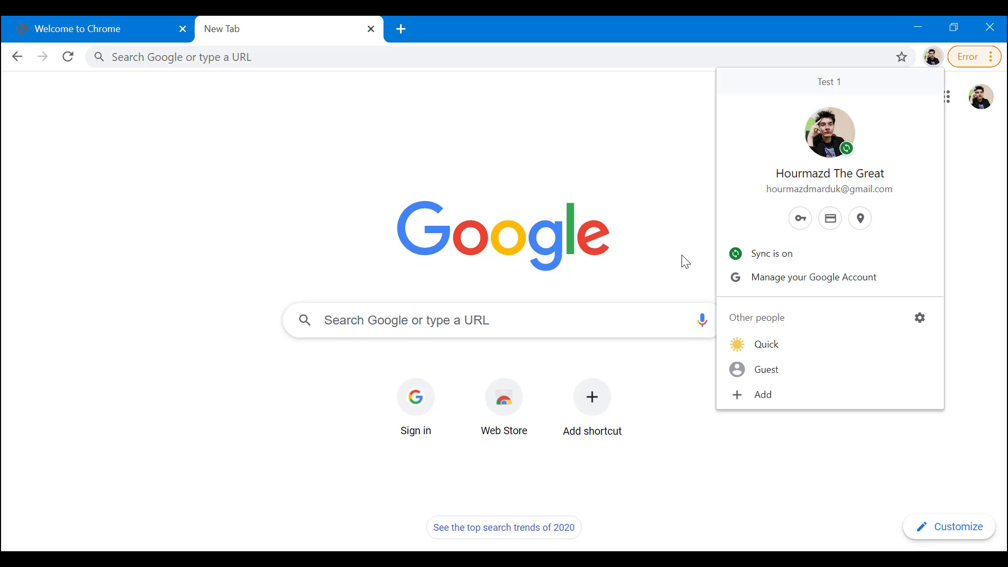
pyautogui.click(759, 349)
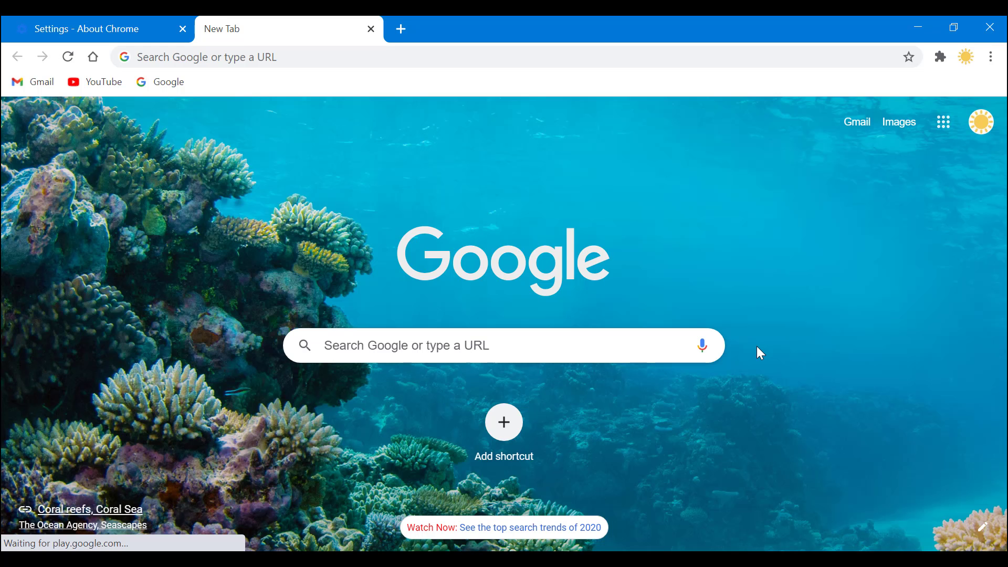
# - Switch repeatedly between the Quick and Test 1 profiles, ending in Test 1
pyautogui.click(960, 64)
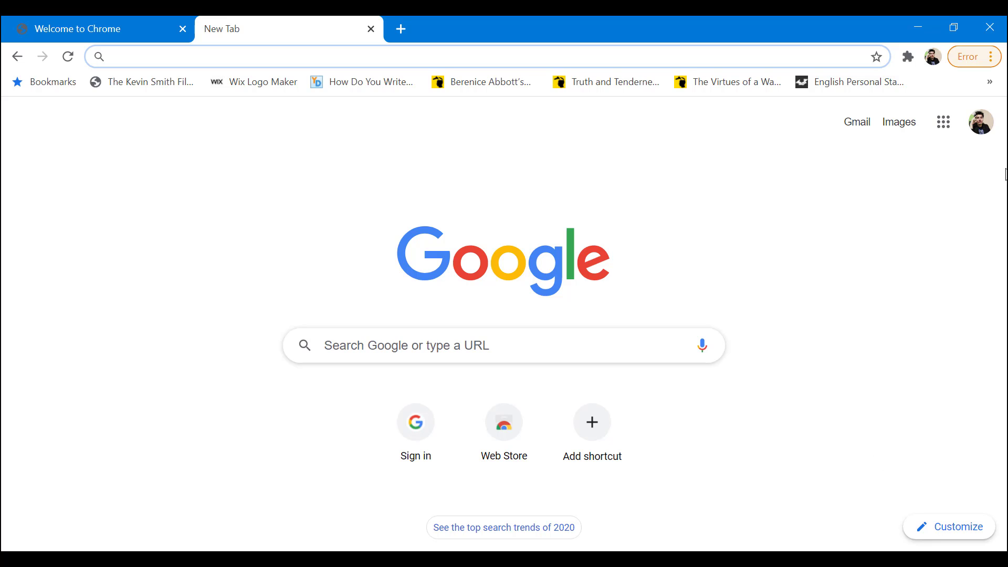
pyautogui.click(929, 61)
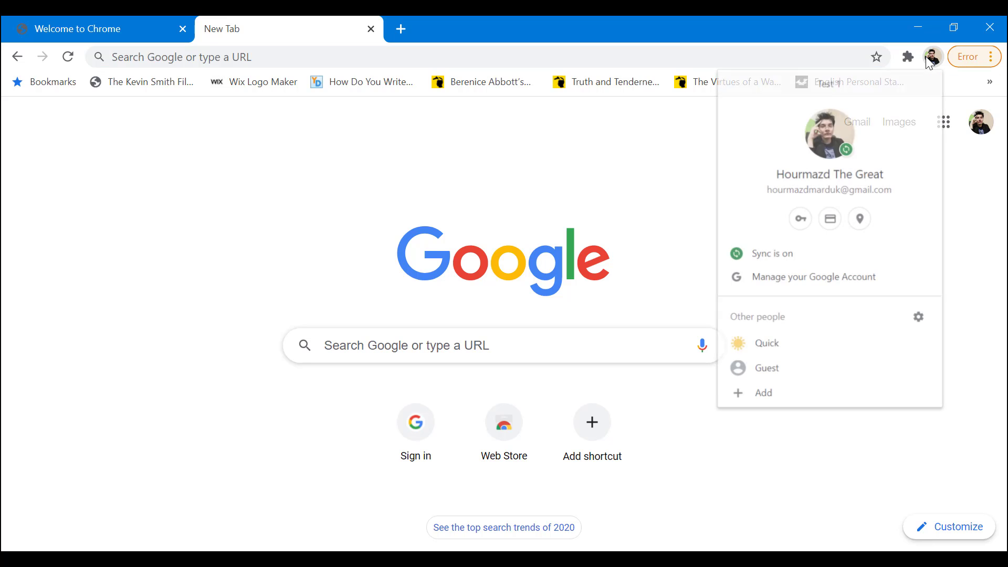
pyautogui.click(765, 345)
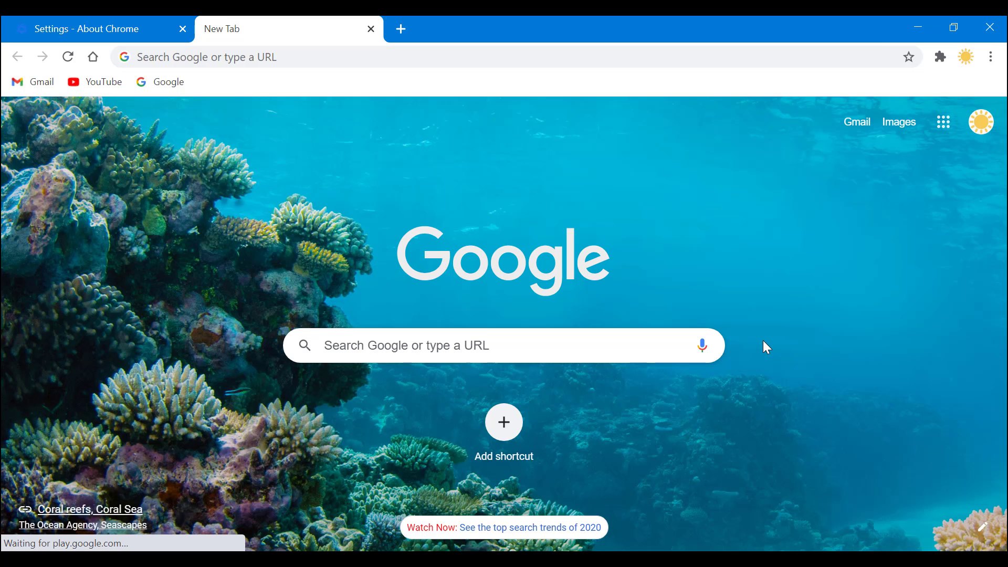
pyautogui.click(965, 57)
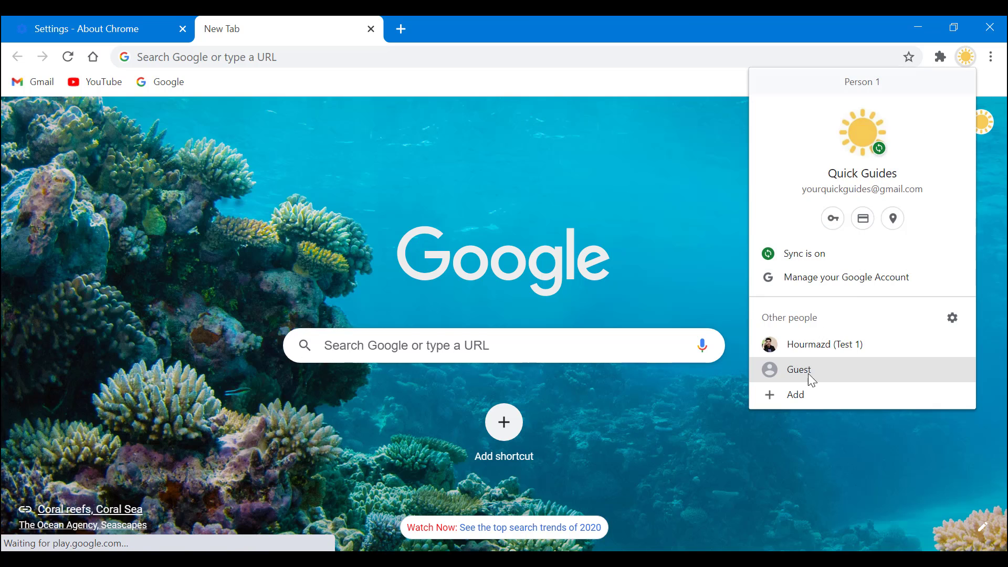
pyautogui.click(803, 344)
pyautogui.click(932, 56)
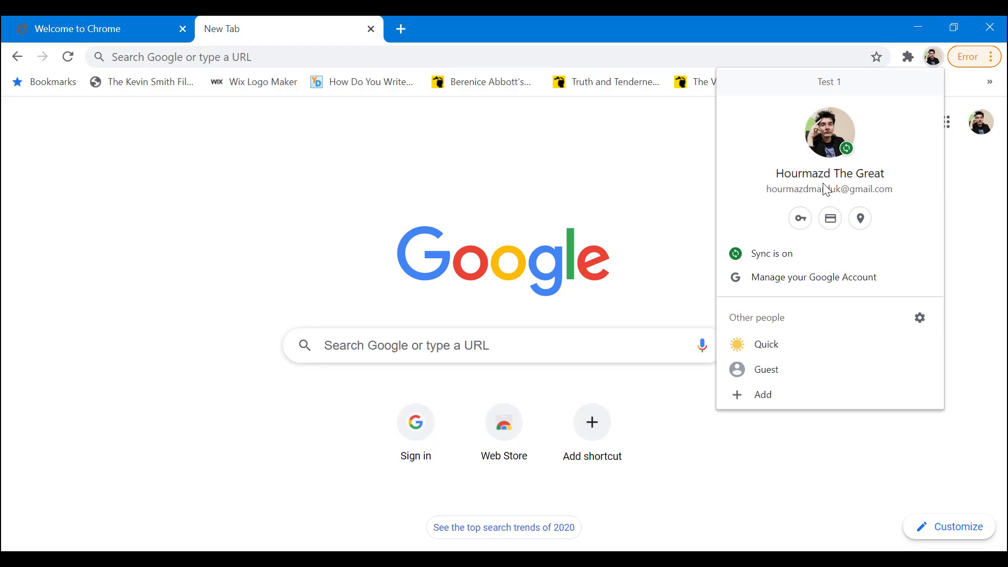
pyautogui.click(768, 353)
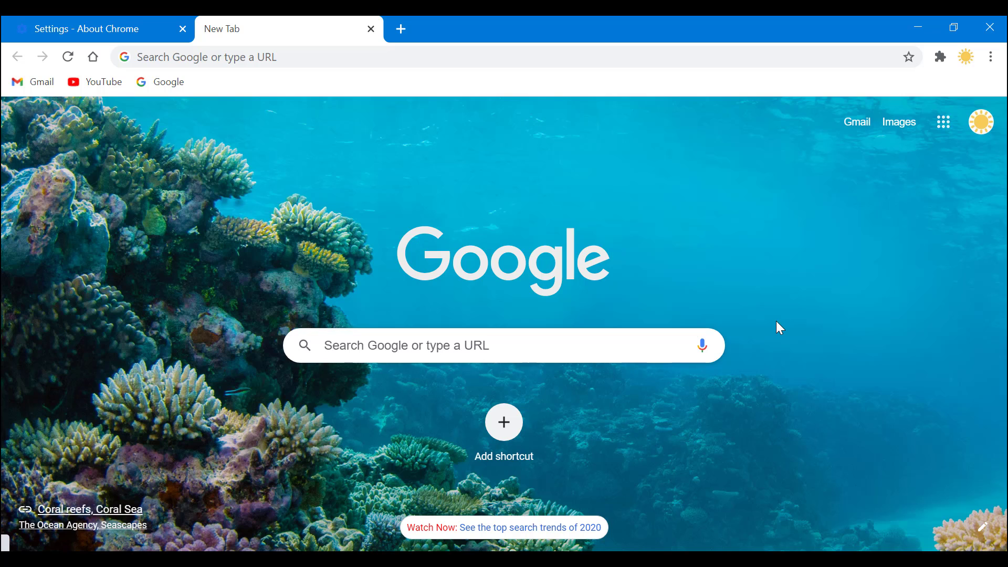
pyautogui.click(965, 57)
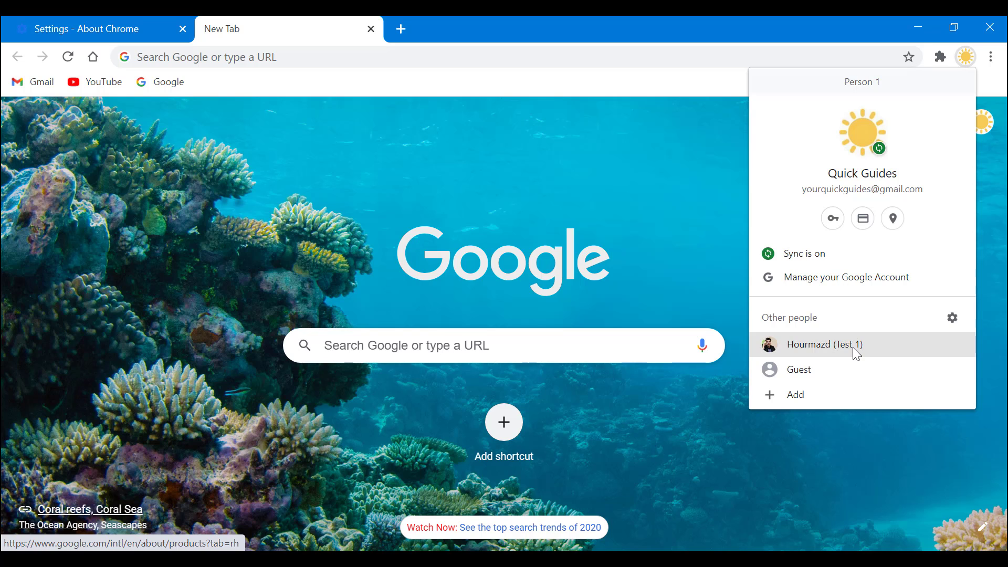
pyautogui.click(854, 348)
pyautogui.click(933, 57)
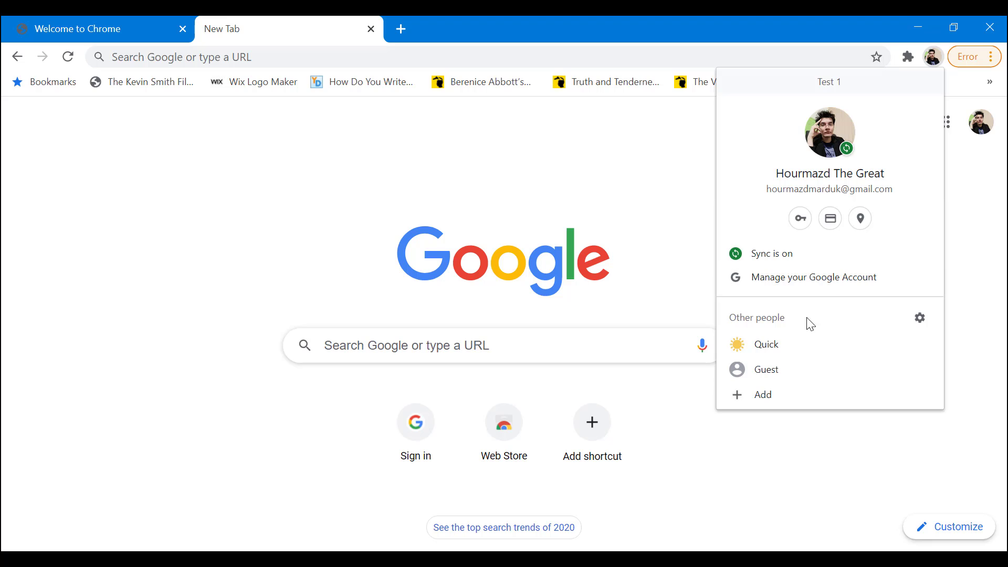
# - Remove the Test 1 profile and its data from the profile manager, confirming the removal
pyautogui.click(919, 318)
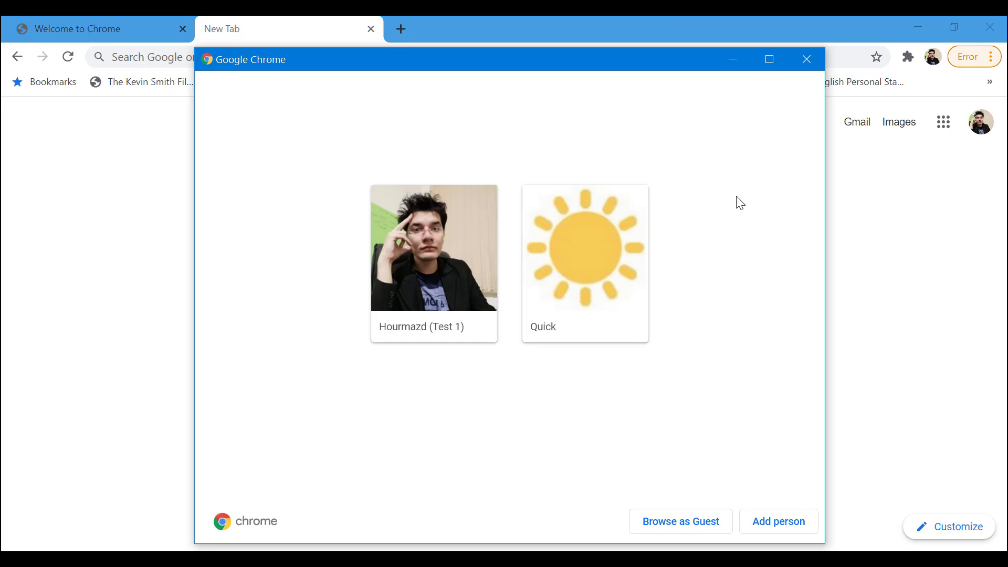
pyautogui.click(807, 59)
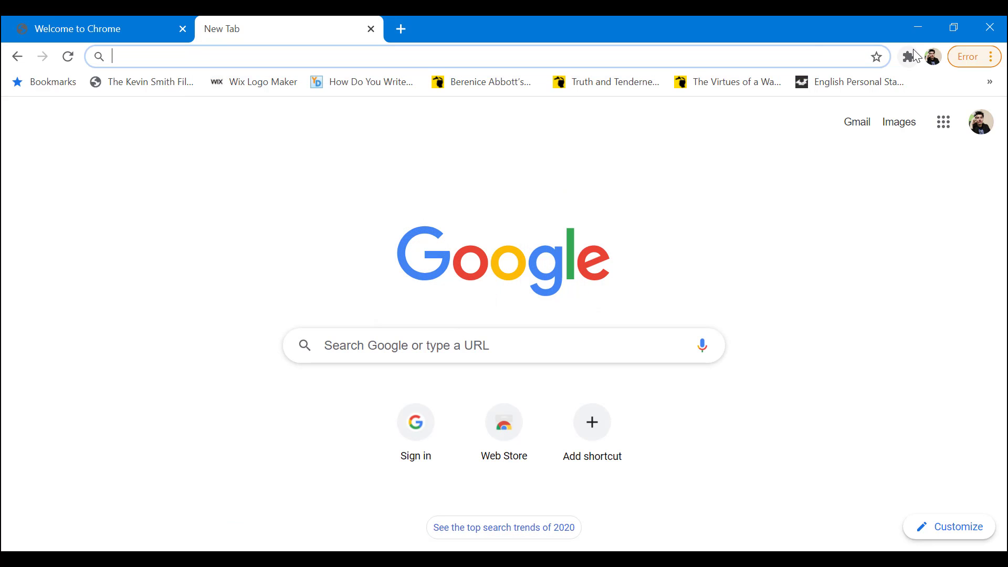
pyautogui.click(932, 55)
pyautogui.click(919, 321)
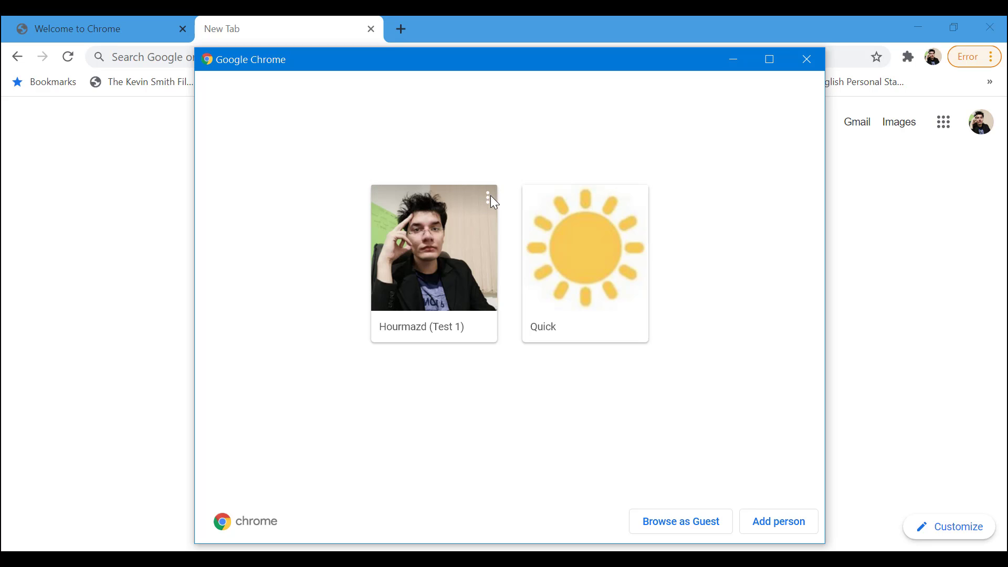
pyautogui.click(488, 197)
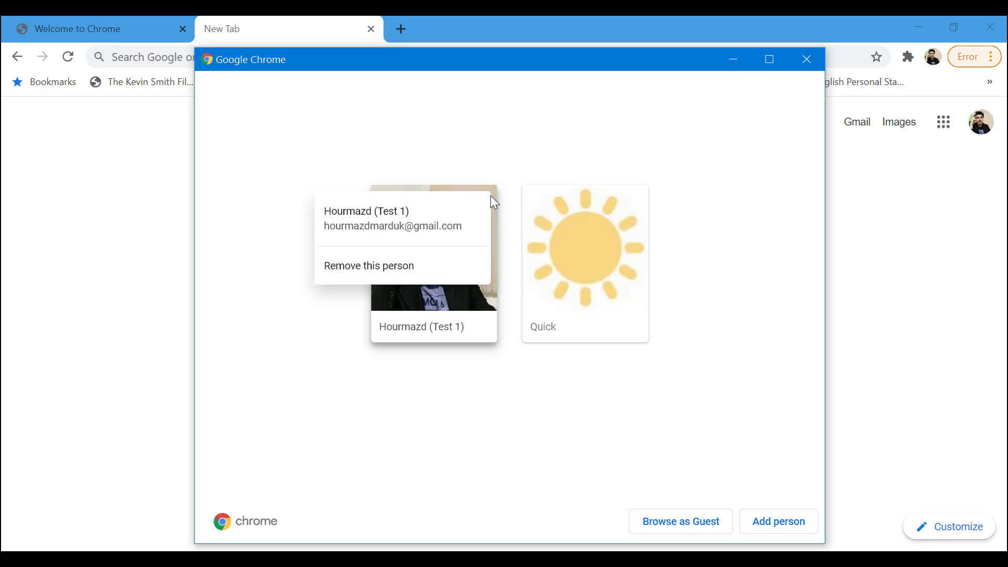
pyautogui.click(393, 267)
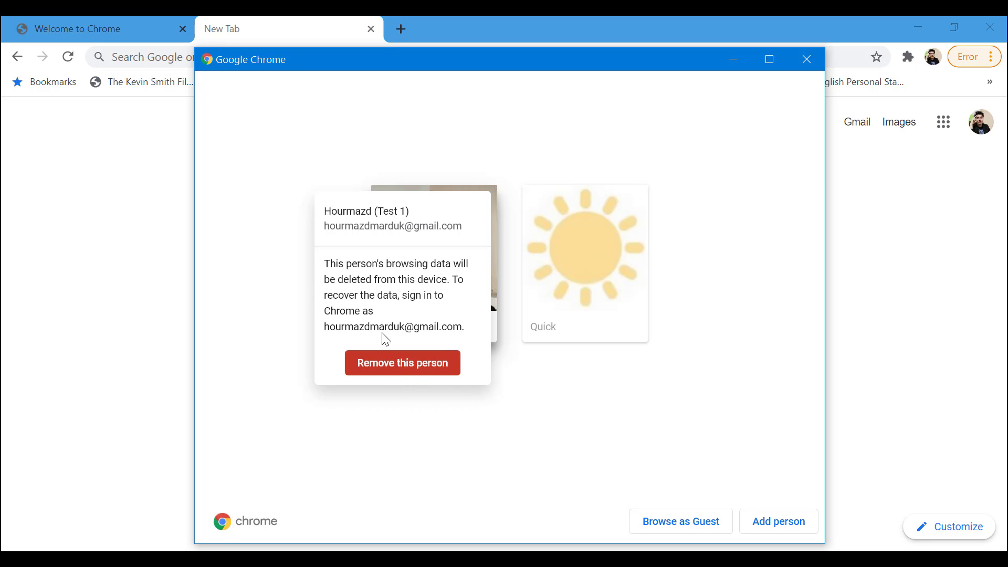
pyautogui.click(412, 366)
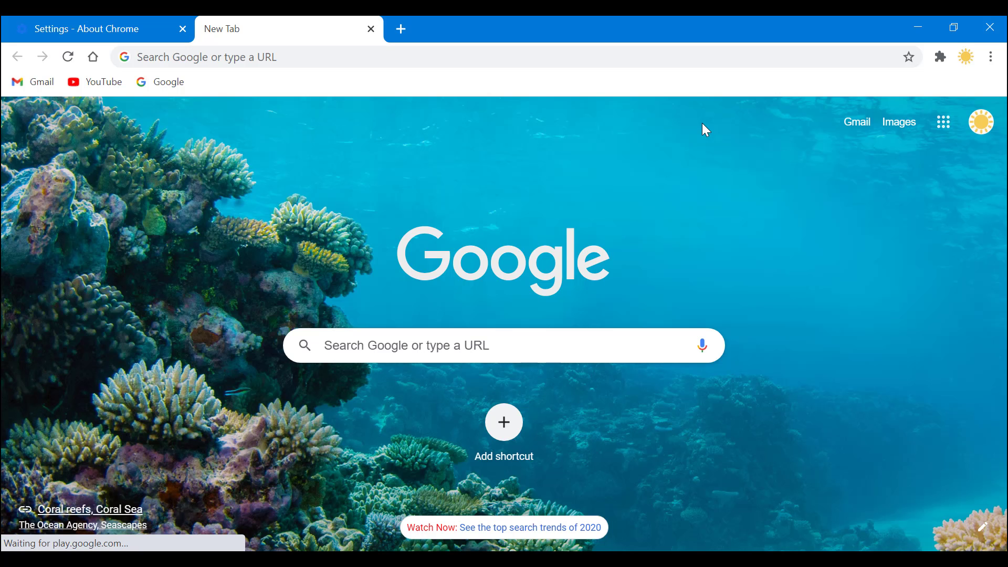
pyautogui.click(966, 56)
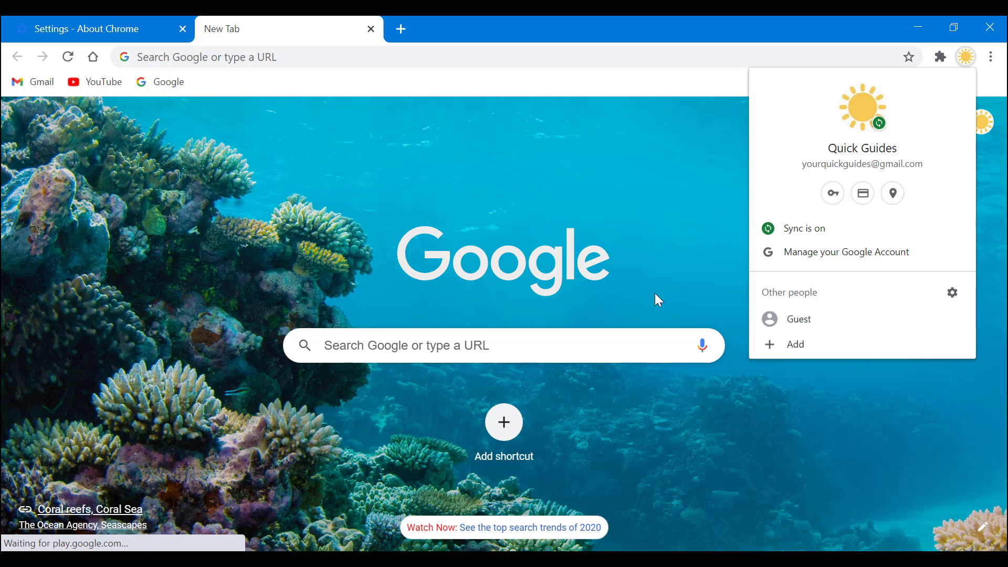
pyautogui.click(681, 209)
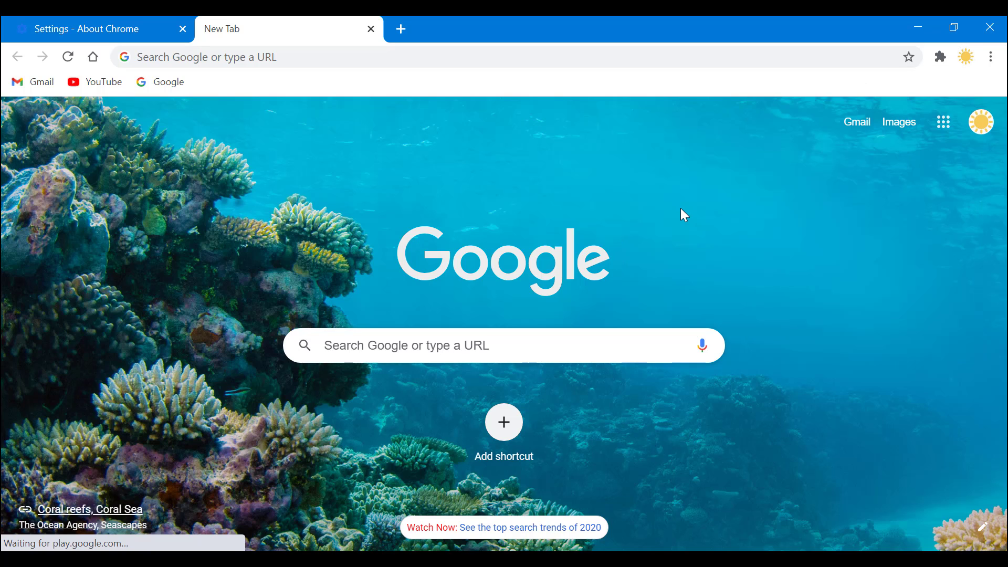